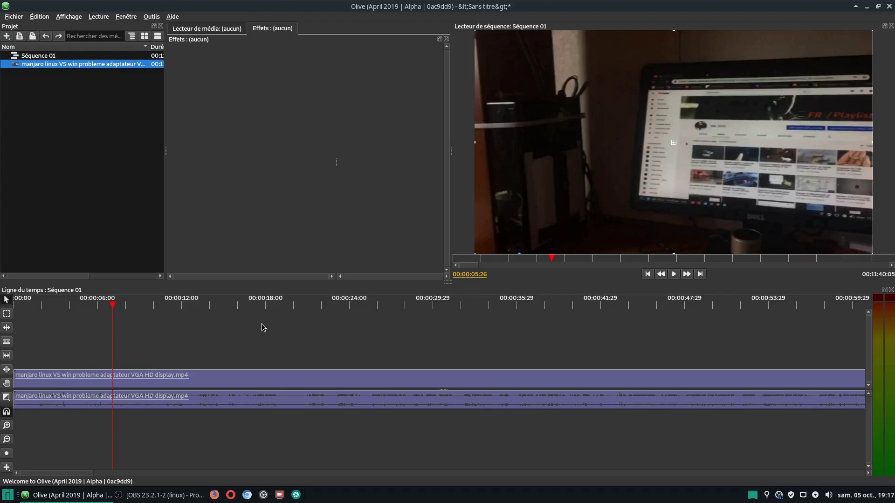
Step: Scrub the playhead through the first part of the clip to examine its footage
click(8, 443)
click(9, 443)
click(9, 444)
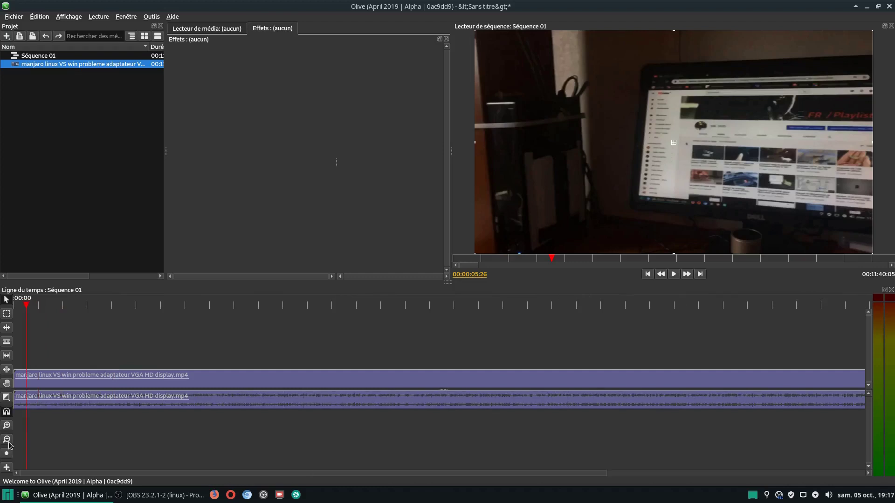
click(8, 443)
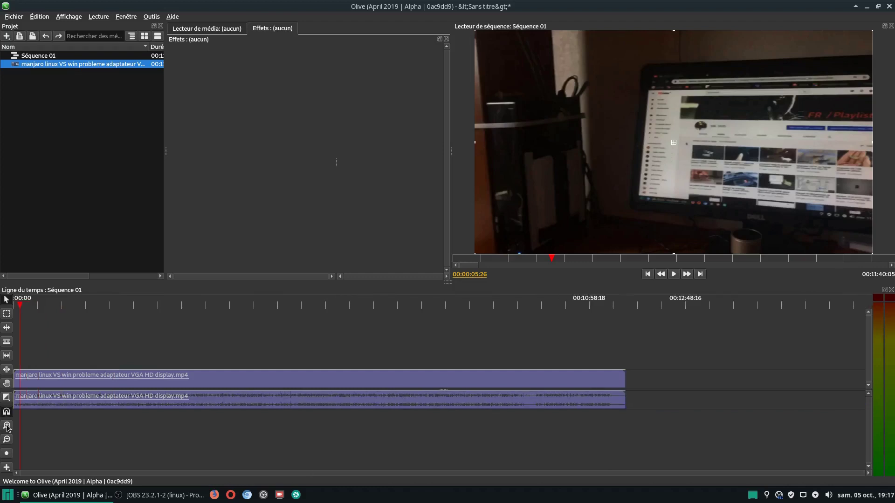
click(7, 426)
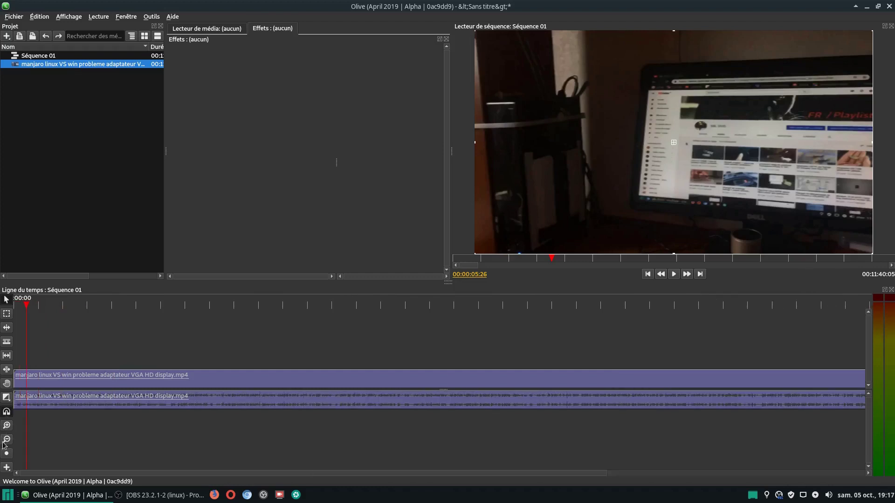
click(6, 440)
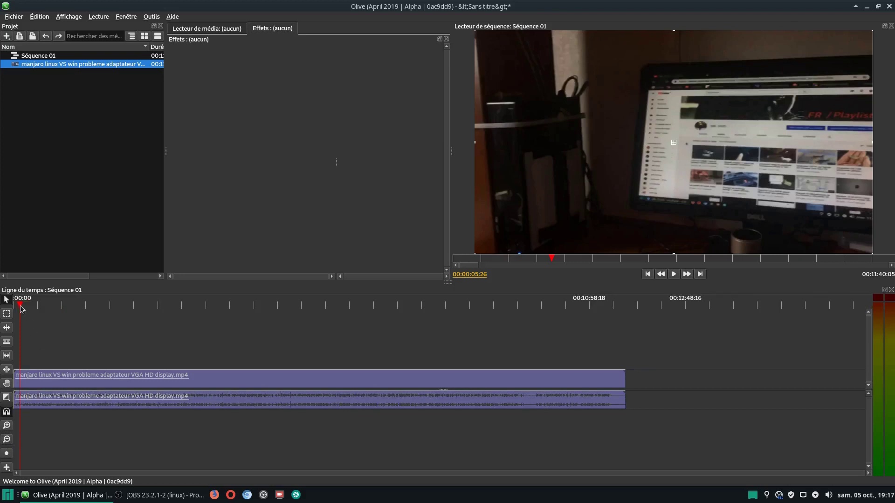
drag(21, 309, 126, 307)
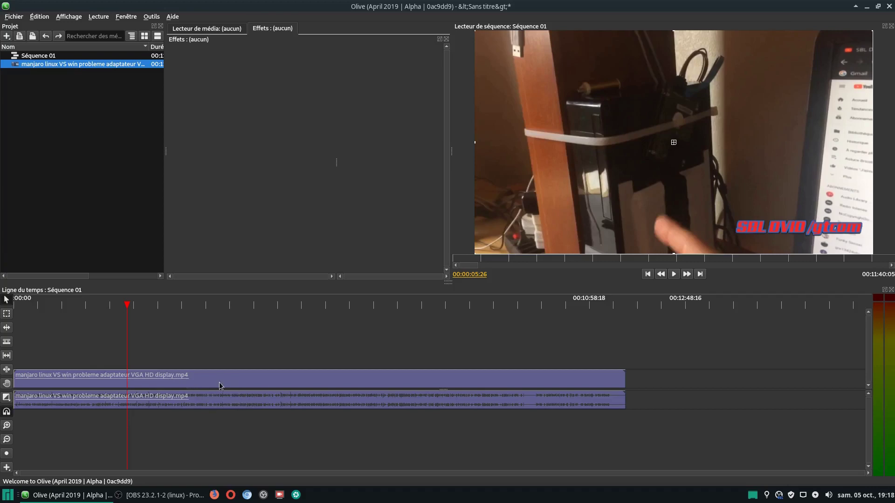
drag(127, 306, 147, 306)
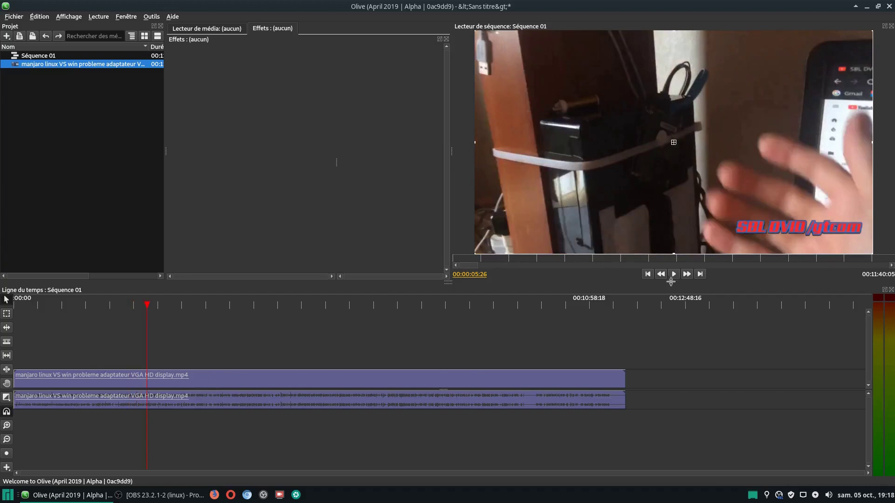
Step: Play the sequence from the playhead, raise the system output volume slightly, and pause playback
click(674, 274)
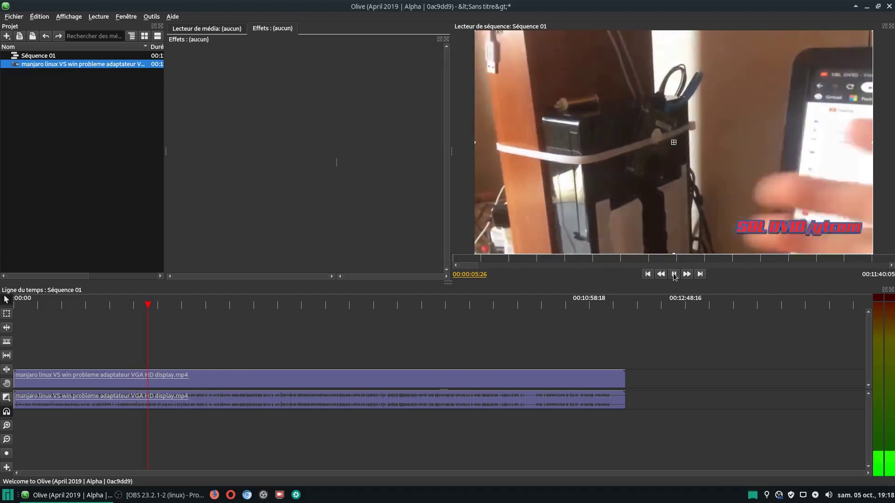
click(828, 495)
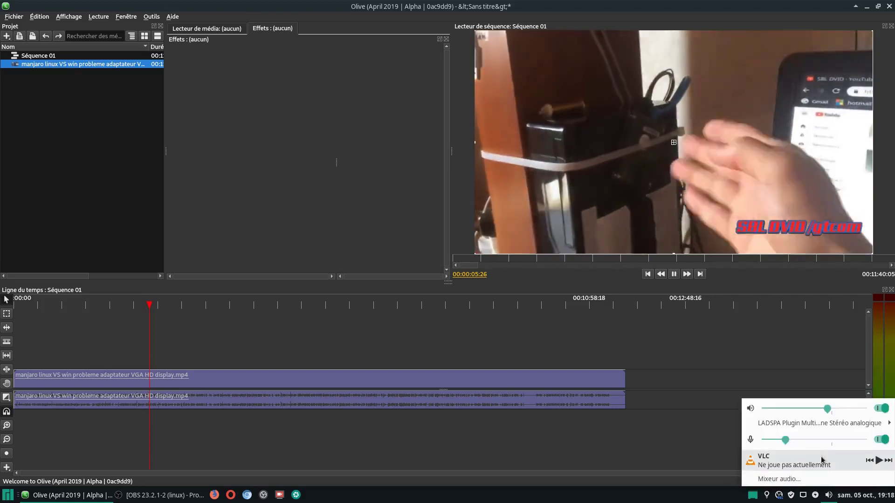
mouse_move(827, 408)
mouse_down()
mouse_move(844, 409)
mouse_move(834, 409)
mouse_up()
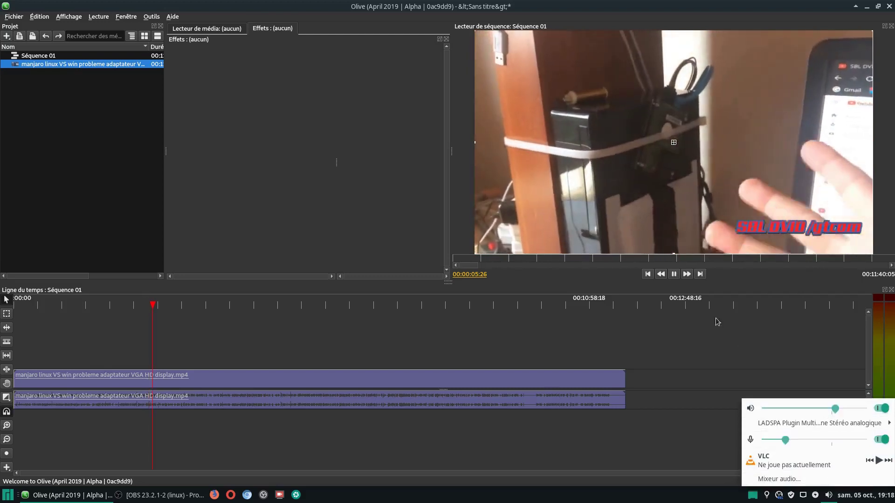
click(676, 276)
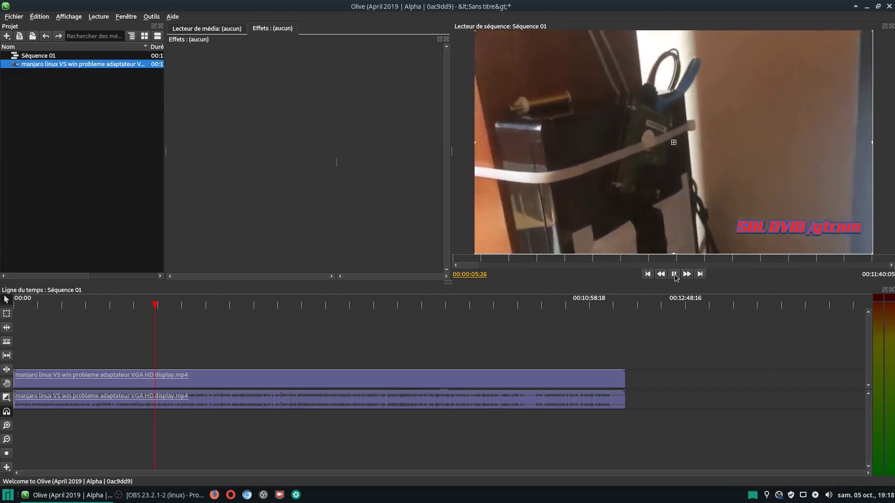
click(675, 274)
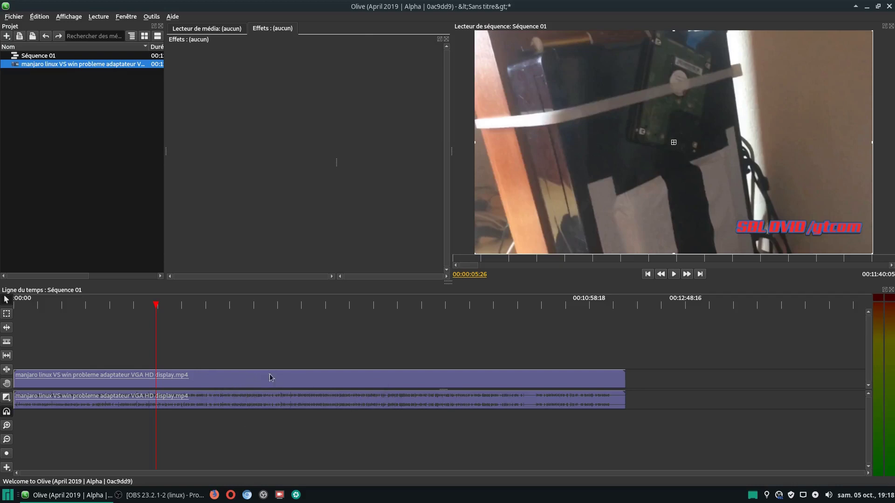
Step: Set the clip's speed to 120% with its audio pitch maintained, and scrub through the sped-up clip to check it
drag(159, 307, 187, 307)
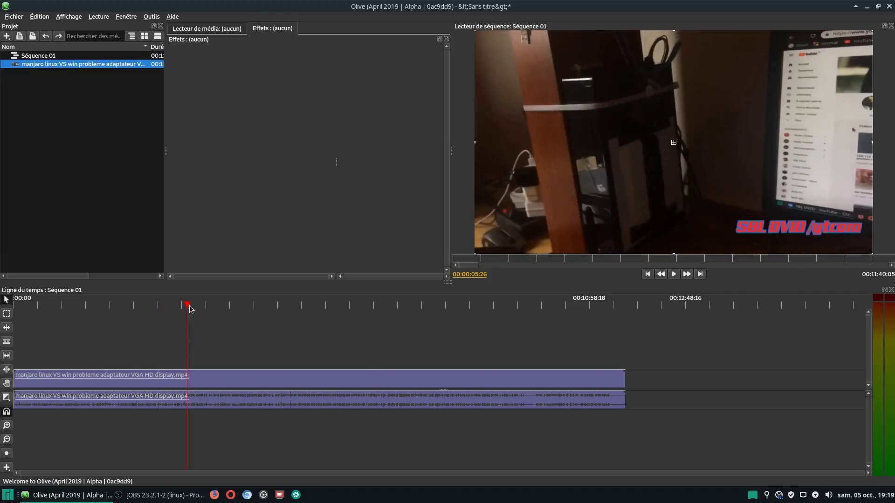
drag(189, 307, 182, 308)
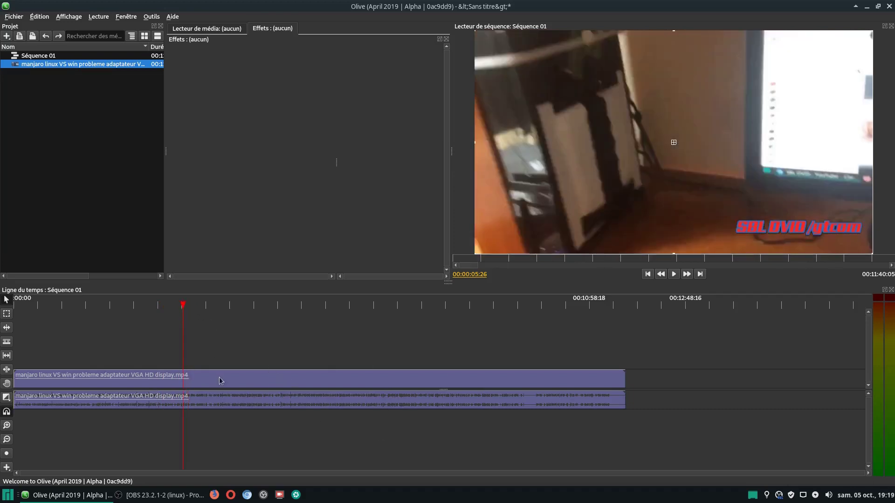
right_click(220, 381)
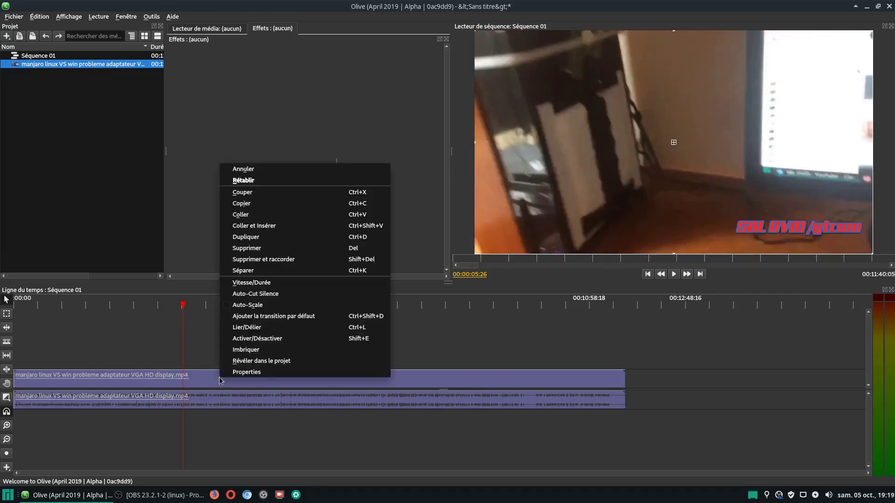
click(252, 283)
drag(437, 178, 359, 126)
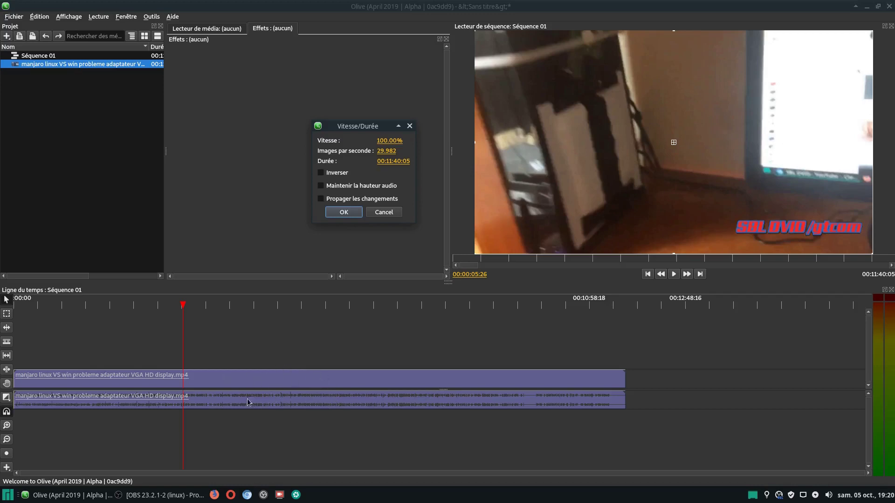
click(321, 186)
drag(385, 127, 363, 138)
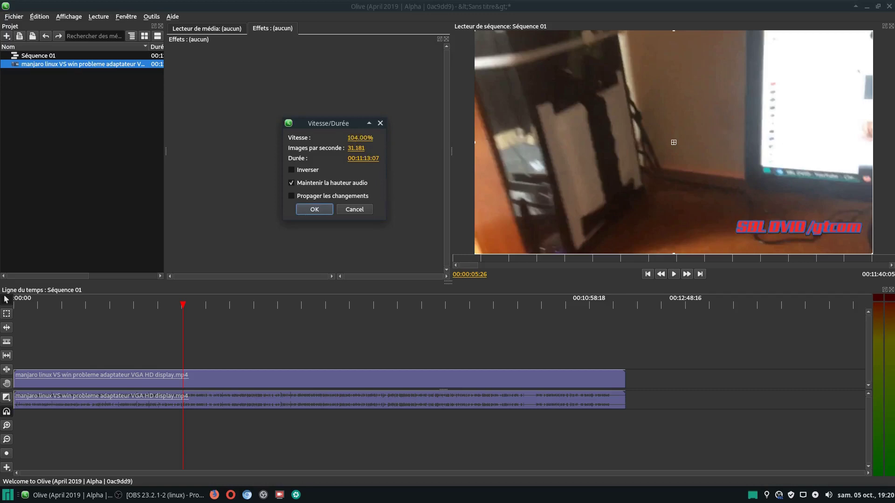
drag(363, 138, 370, 138)
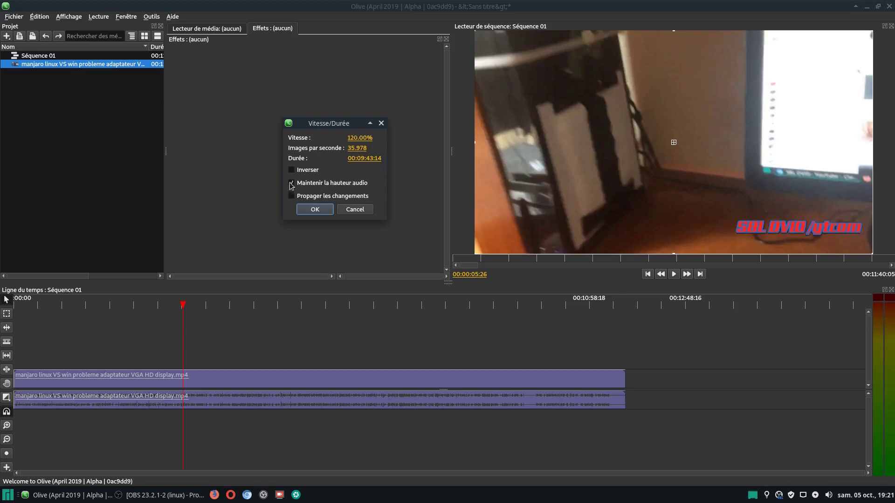
click(315, 211)
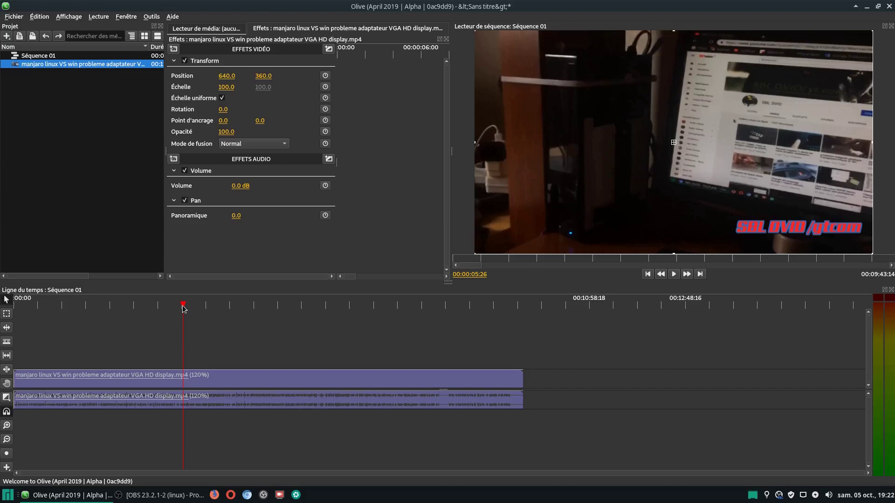
drag(183, 307, 79, 311)
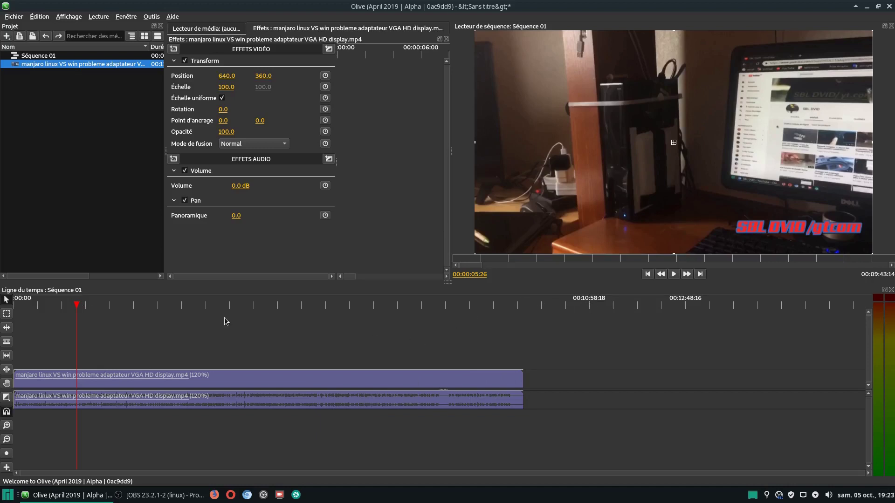
drag(78, 309, 348, 316)
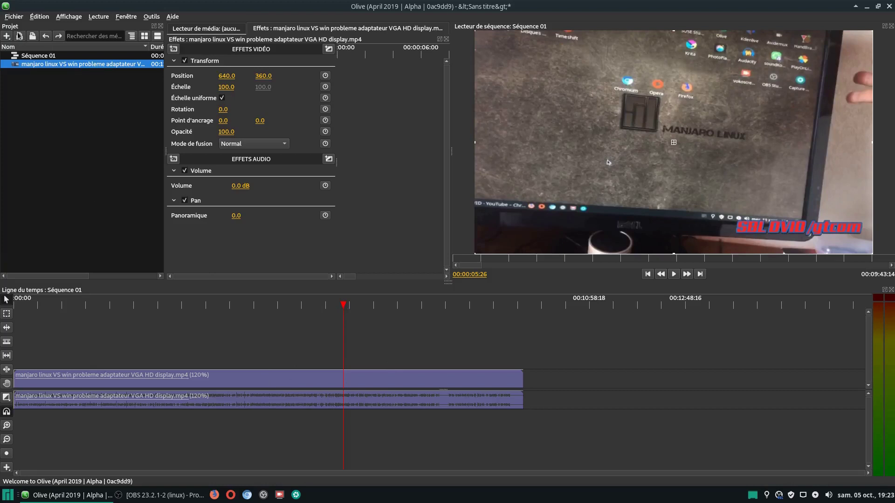
Step: Open the export settings for Séquence 01 as MPEG-4 Video, with the CRF quality at 36
click(14, 16)
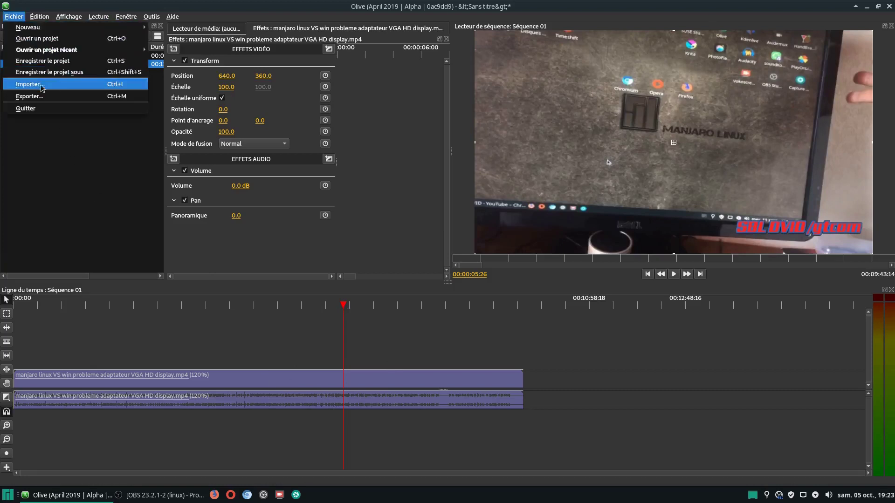
click(34, 96)
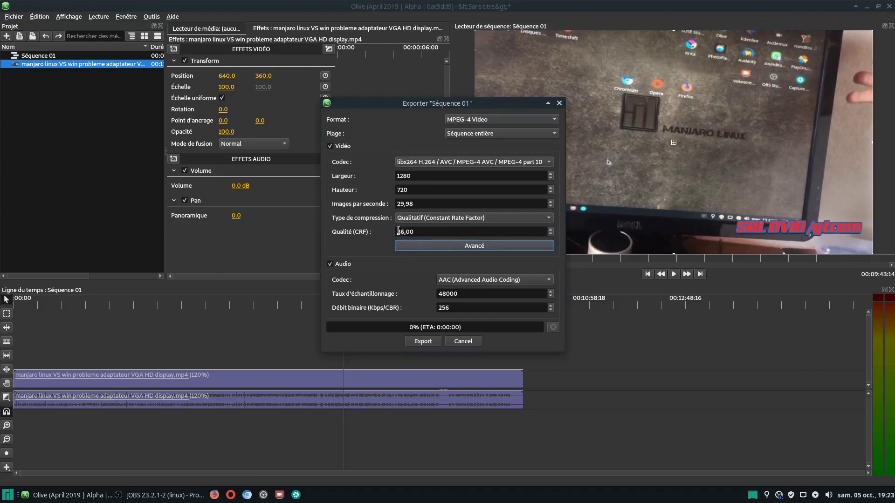
drag(404, 231, 396, 232)
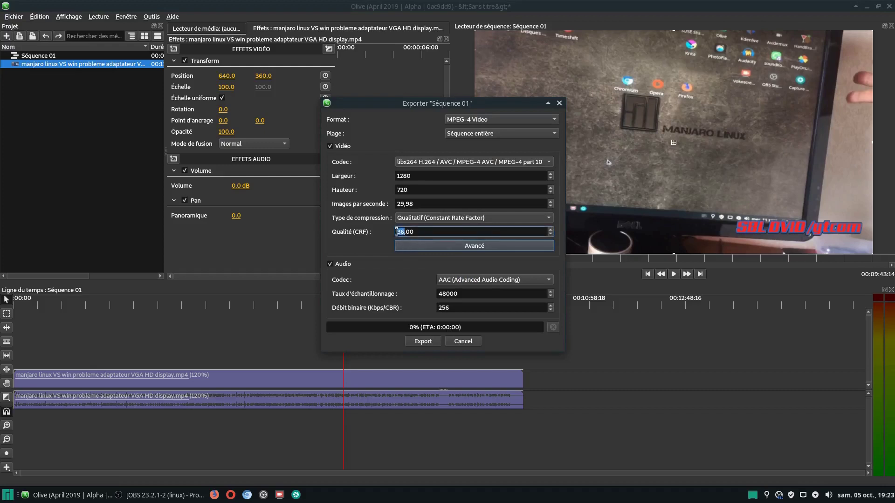
click(363, 246)
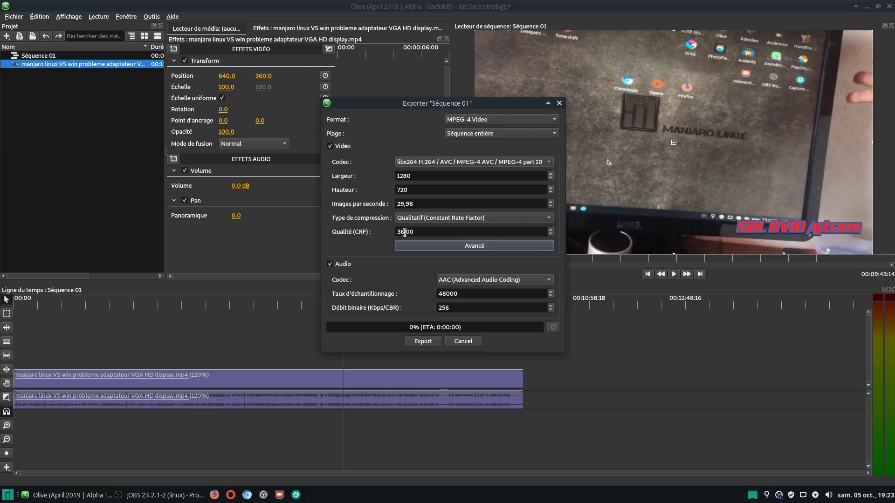
drag(405, 231, 396, 231)
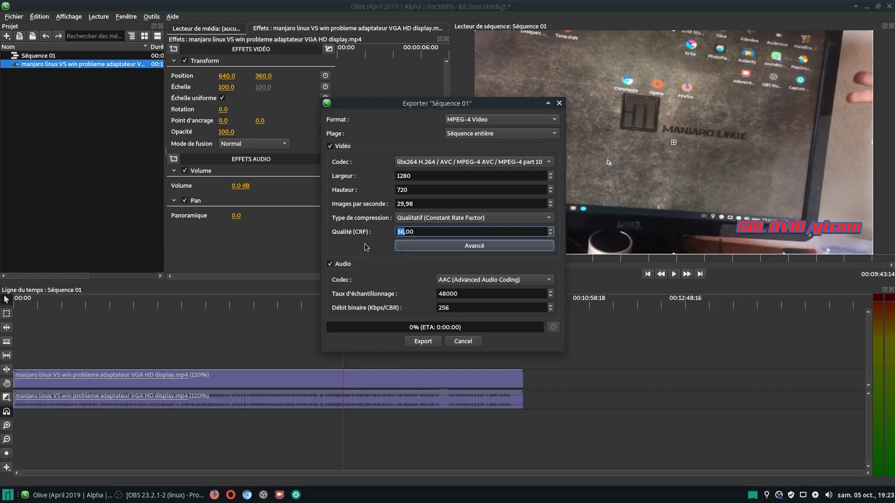
key(Tab)
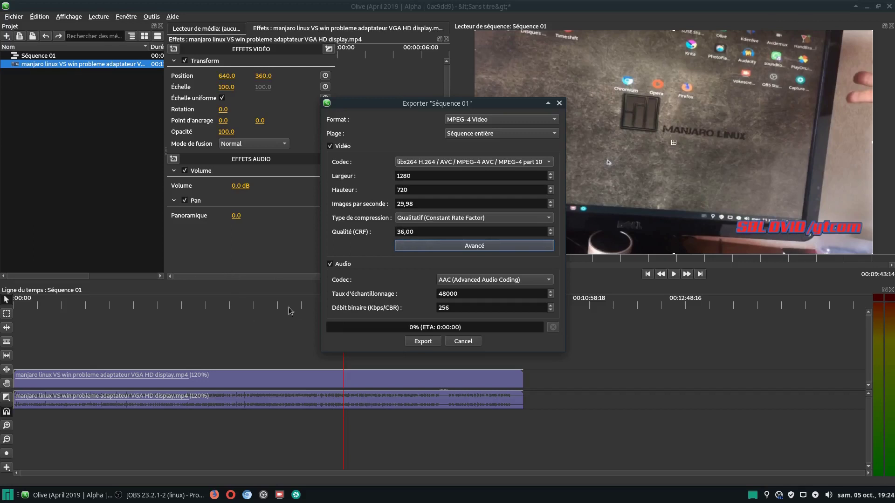
Step: Export the whole sequence as an MPEG-4 video named 001 in the Bureau folder
click(421, 343)
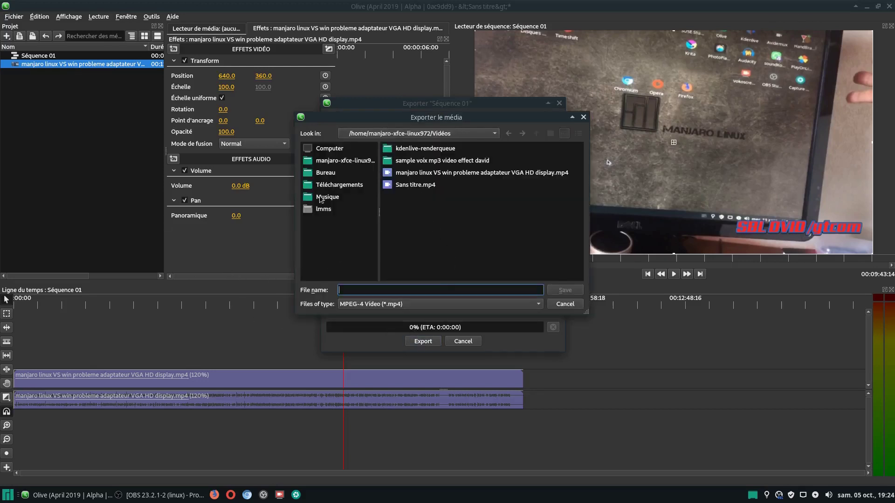
click(325, 173)
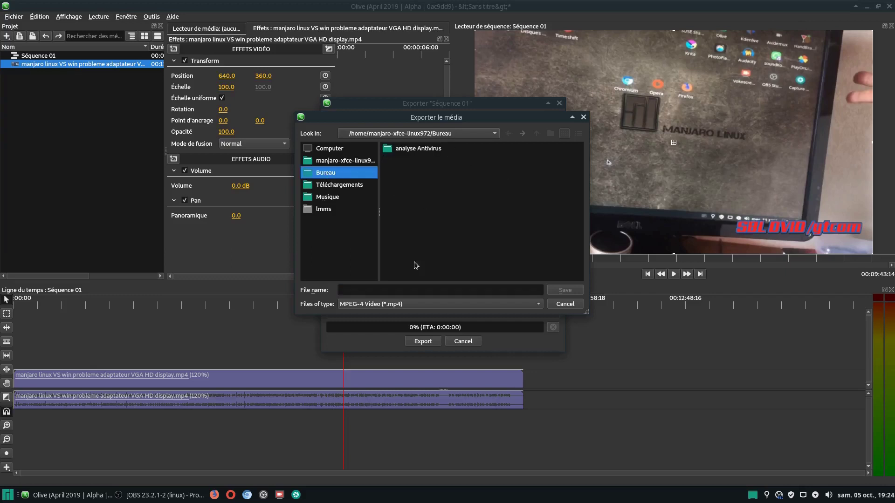
text(001)
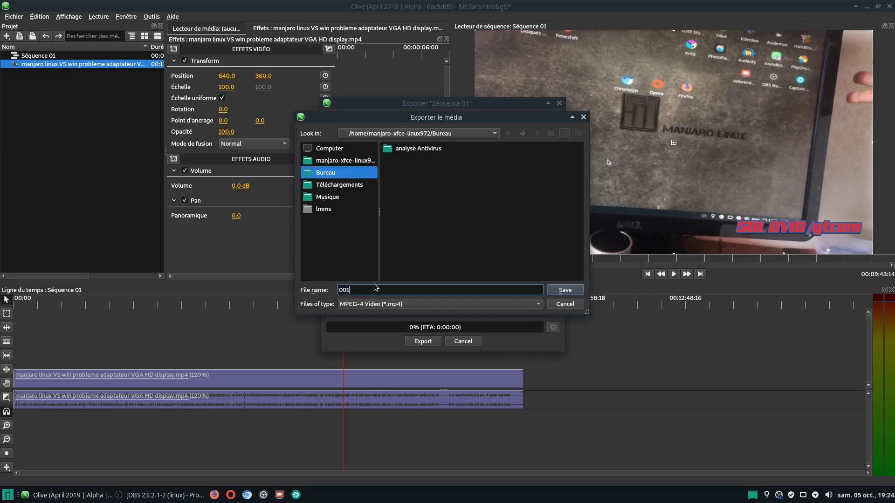
click(570, 291)
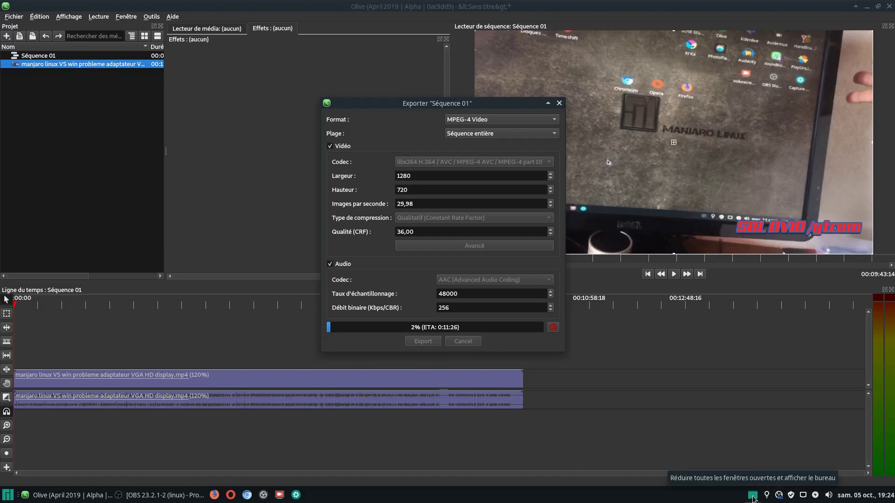
Step: Switch to the desktop and minimise OBS to view the exported 001.mp4 in the VLC player window
click(753, 498)
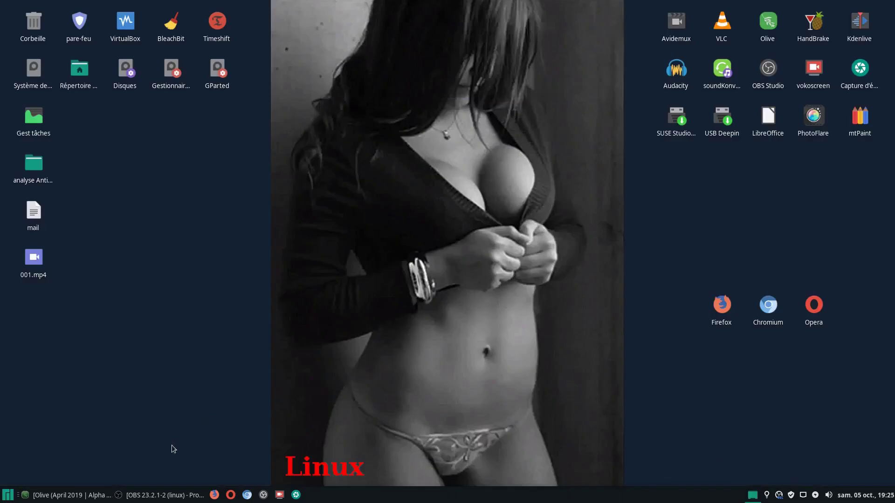
click(159, 496)
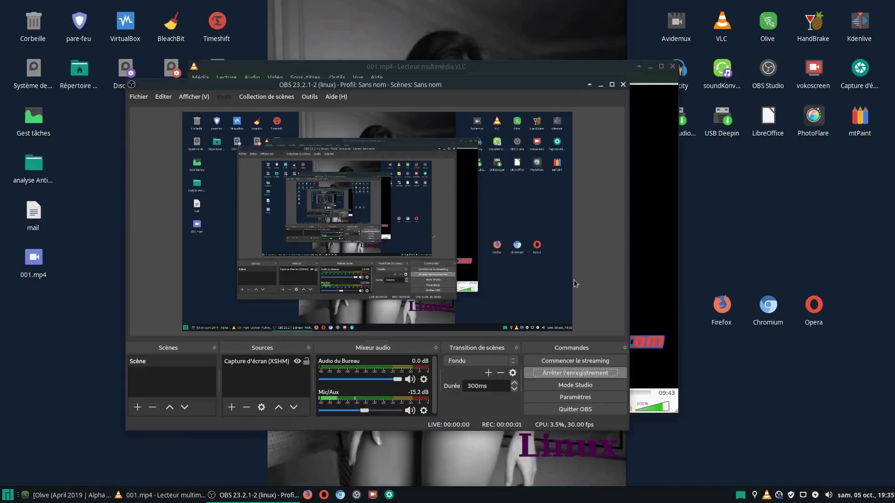
click(601, 85)
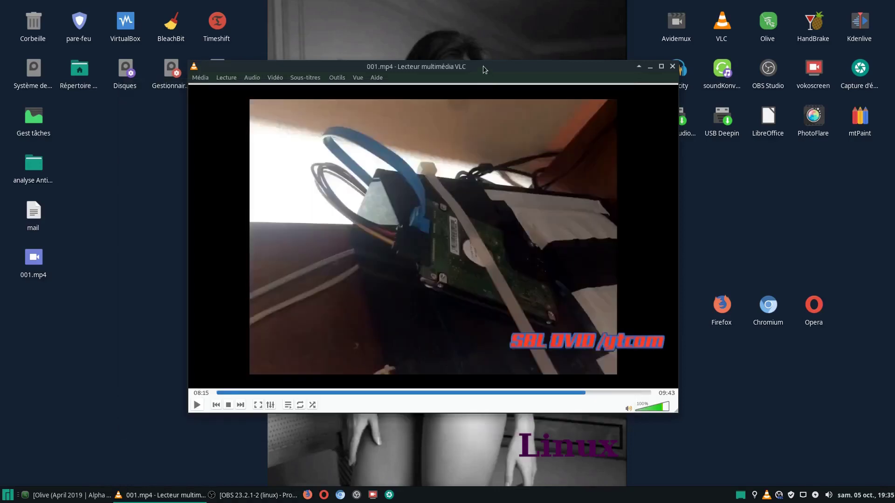
drag(484, 66, 505, 60)
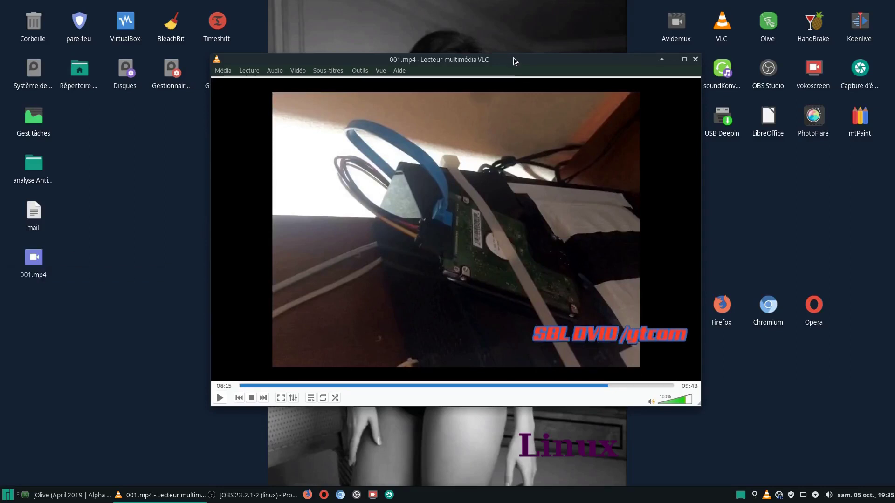
drag(515, 58, 494, 60)
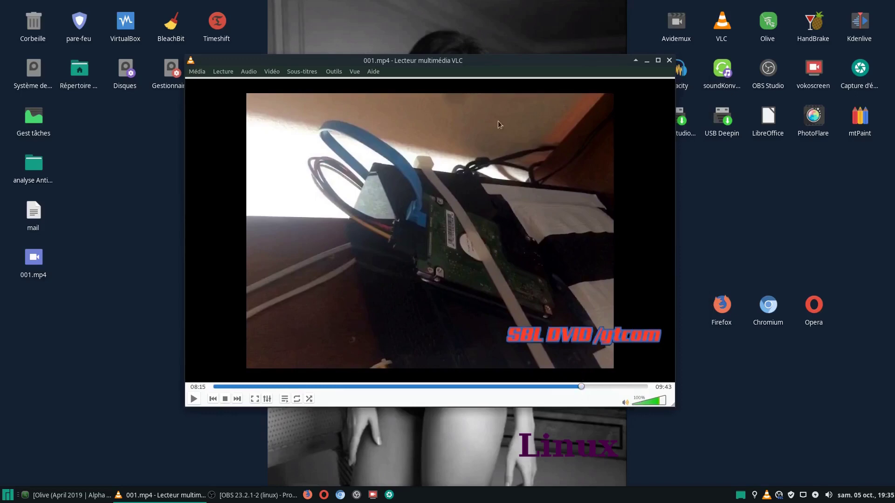
Step: Watch part of the exported 001.mp4 in VLC, stop the playback and close the player
drag(482, 62, 483, 48)
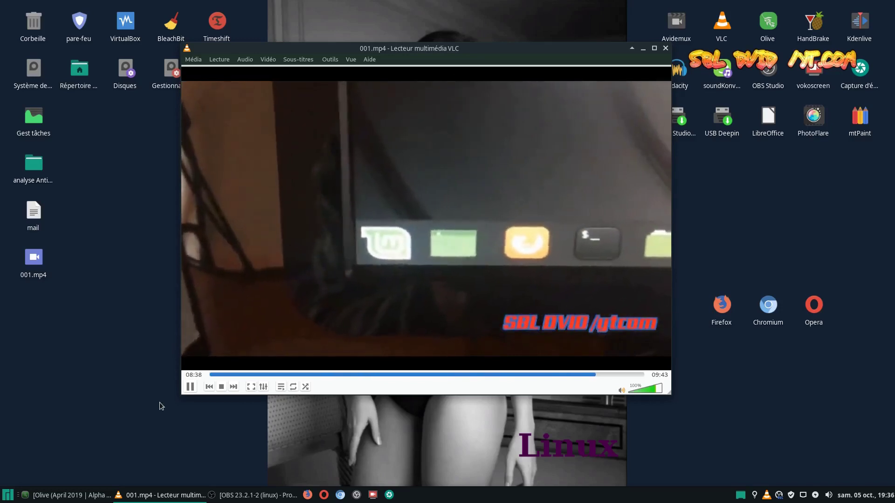
click(221, 386)
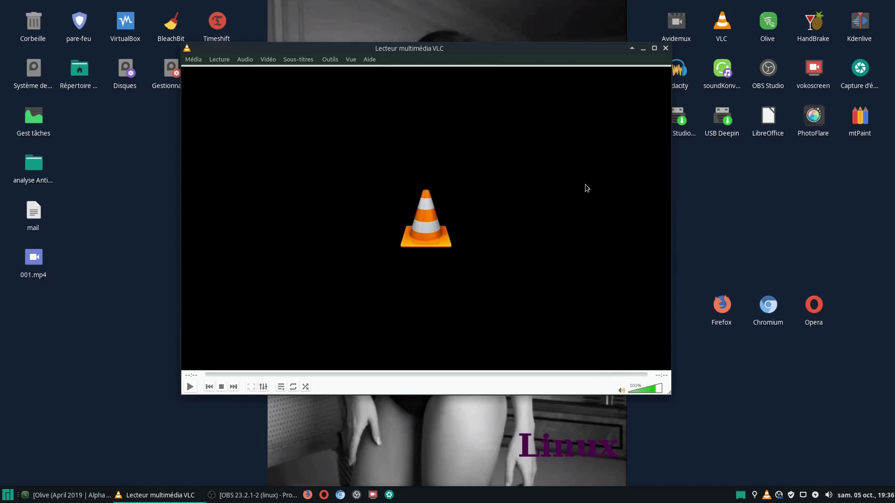
click(666, 48)
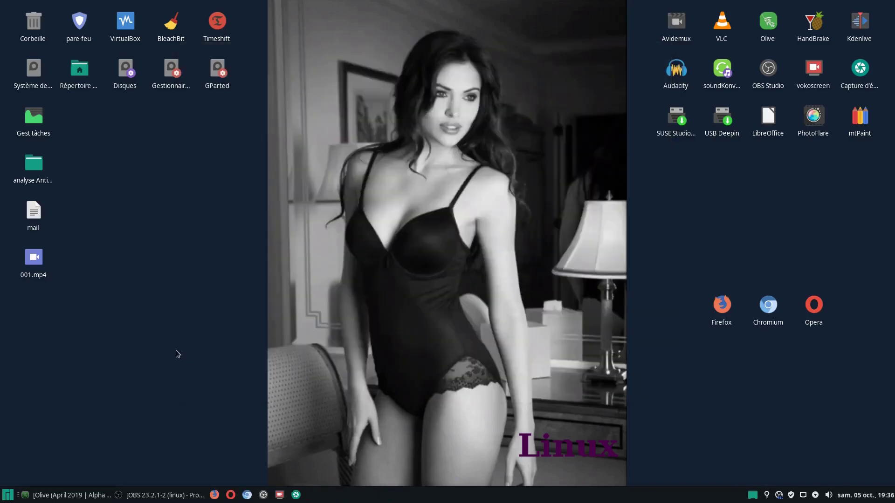
Step: Switch to Olive, scrub back to a frame near the end of the sped-up clip, and quit without saving the project
click(80, 497)
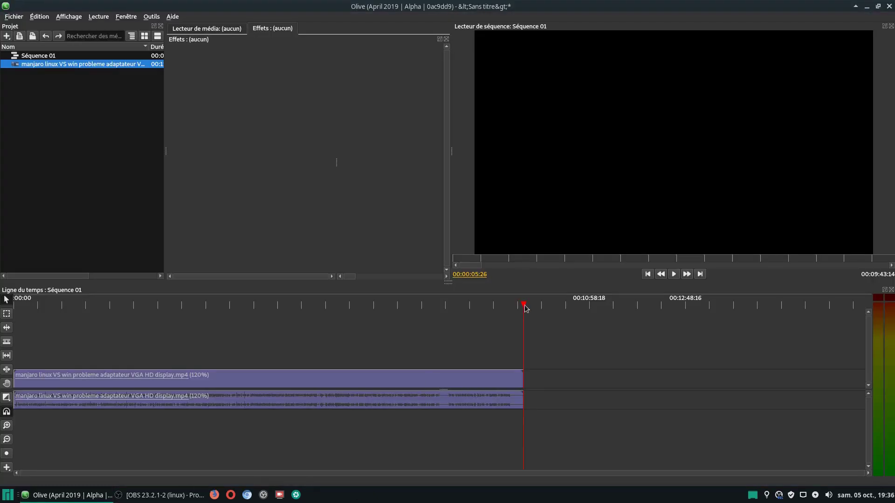
drag(525, 308, 479, 305)
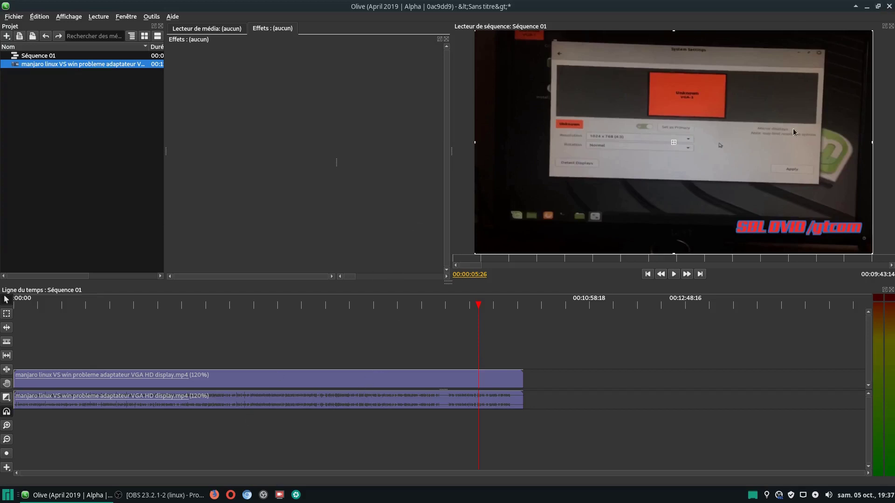
click(889, 7)
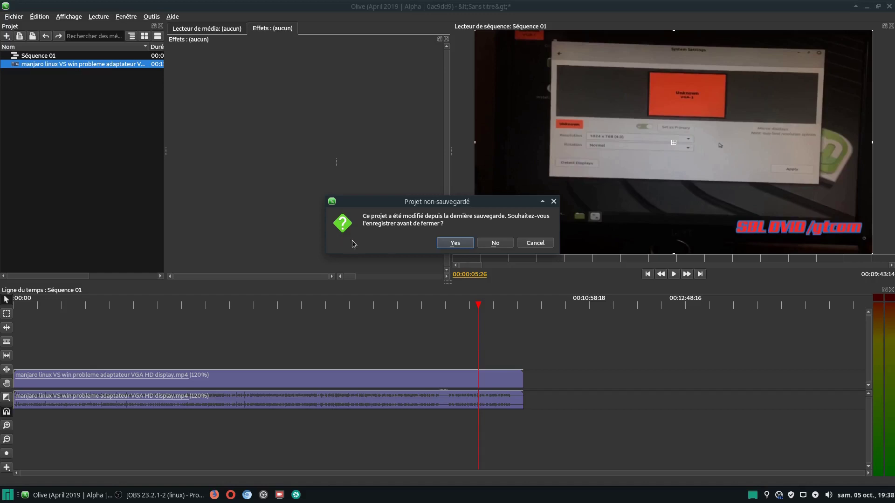
click(495, 243)
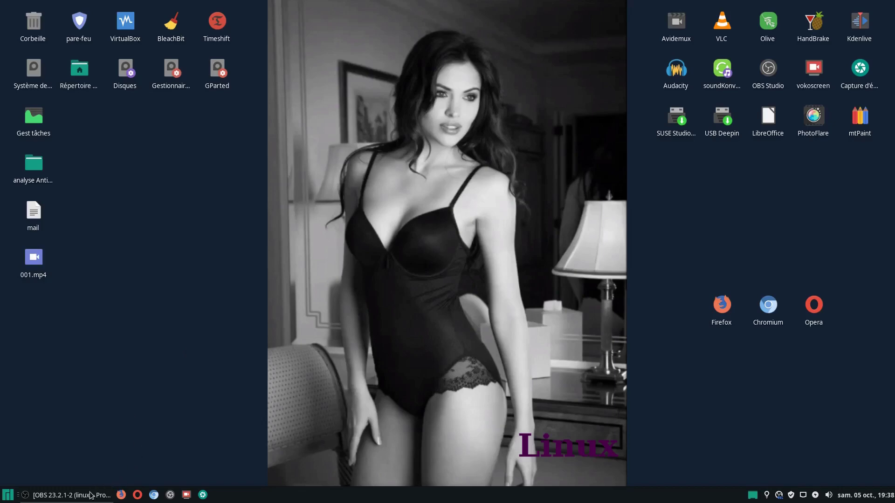
Step: Switch to the OBS window to bring up its recording controls
click(70, 495)
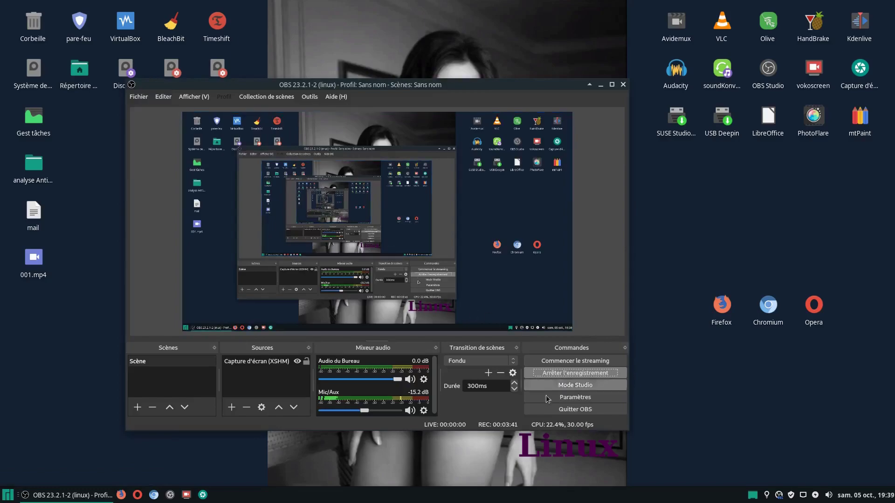